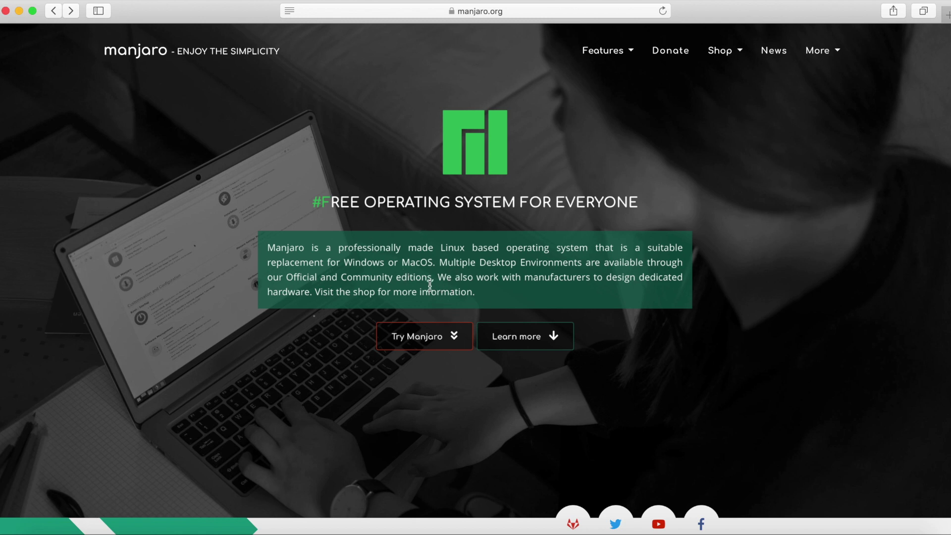
# Step: Go to Manjaro's downloads page and open the official XFCE edition
pyautogui.click(431, 340)
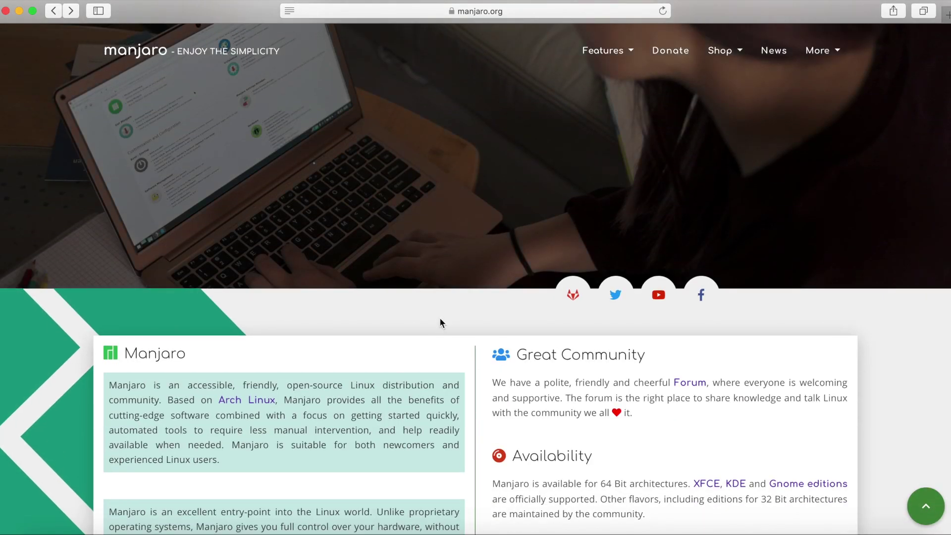
pyautogui.scroll(-8, 439, 317)
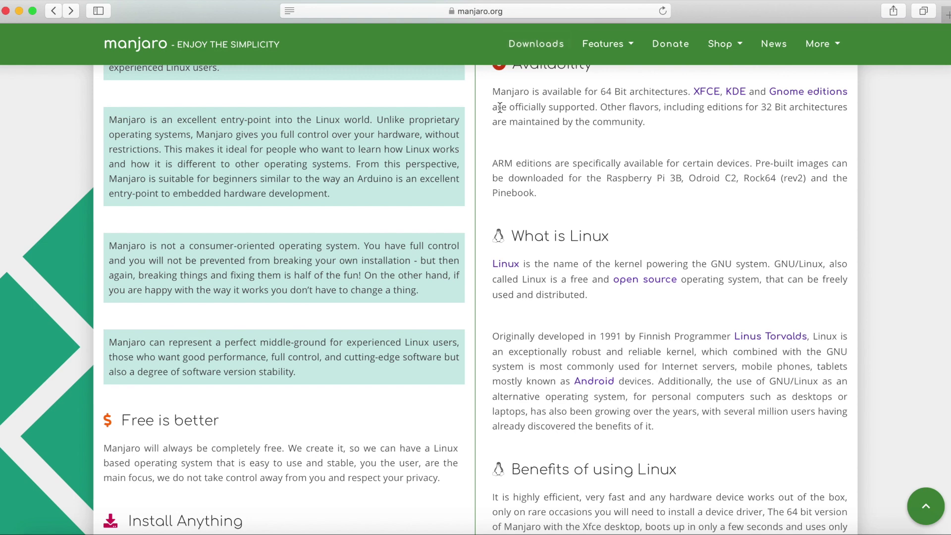
pyautogui.click(544, 49)
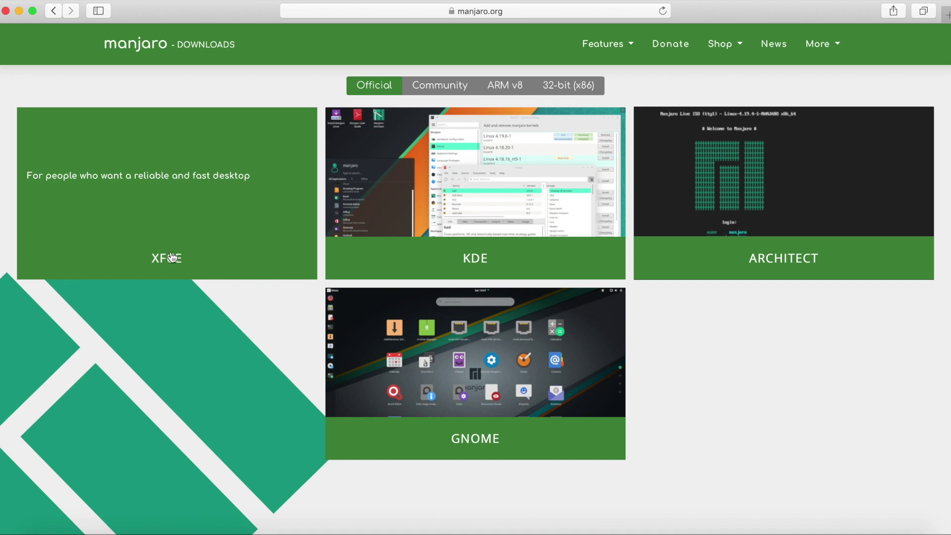
pyautogui.moveTo(446, 236)
pyautogui.click(201, 254)
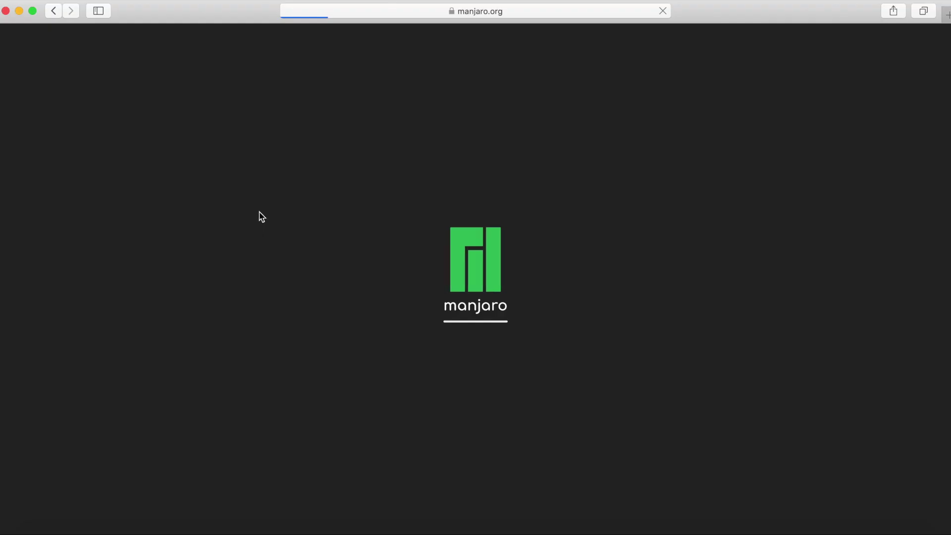
# Step: Scroll to the 64 bit XFCE Stable version and start its download
pyautogui.scroll(-10, 282, 227)
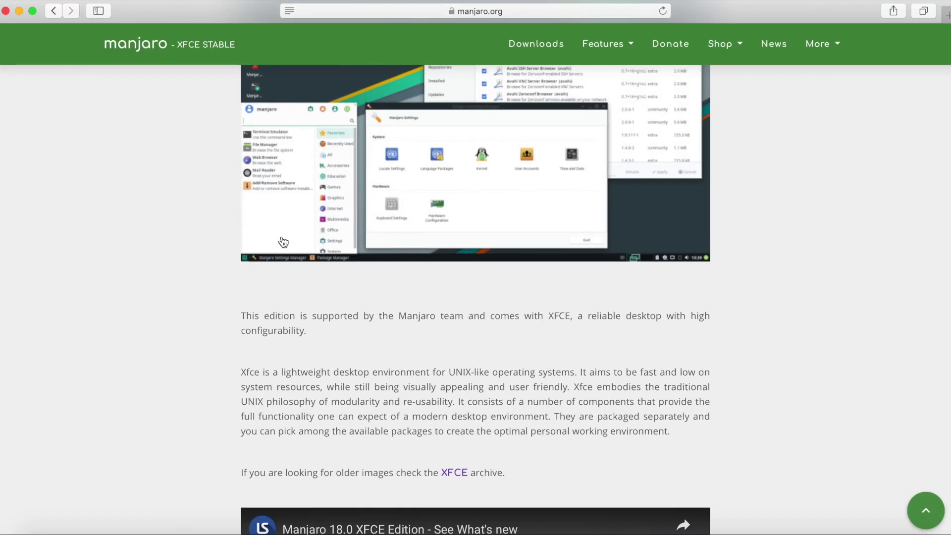
pyautogui.scroll(-4, 283, 237)
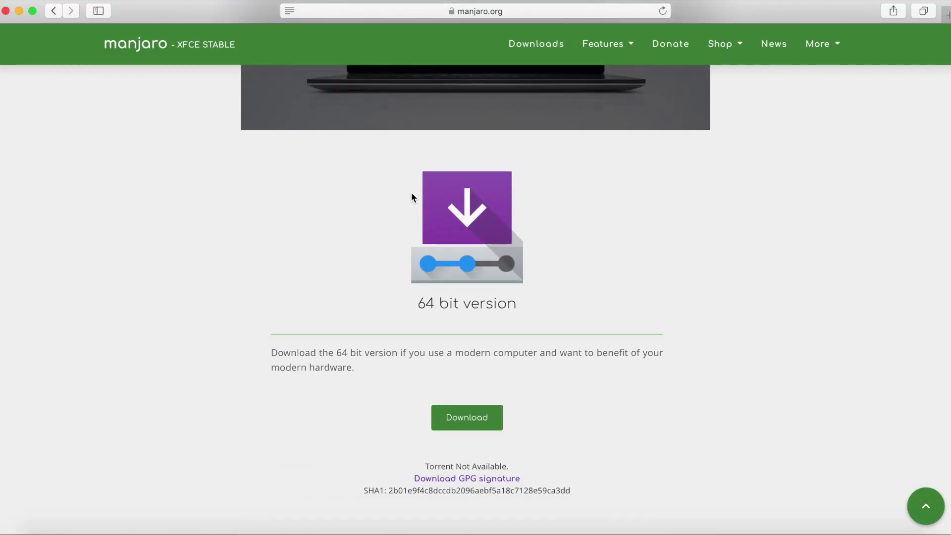
pyautogui.scroll(-1, 456, 316)
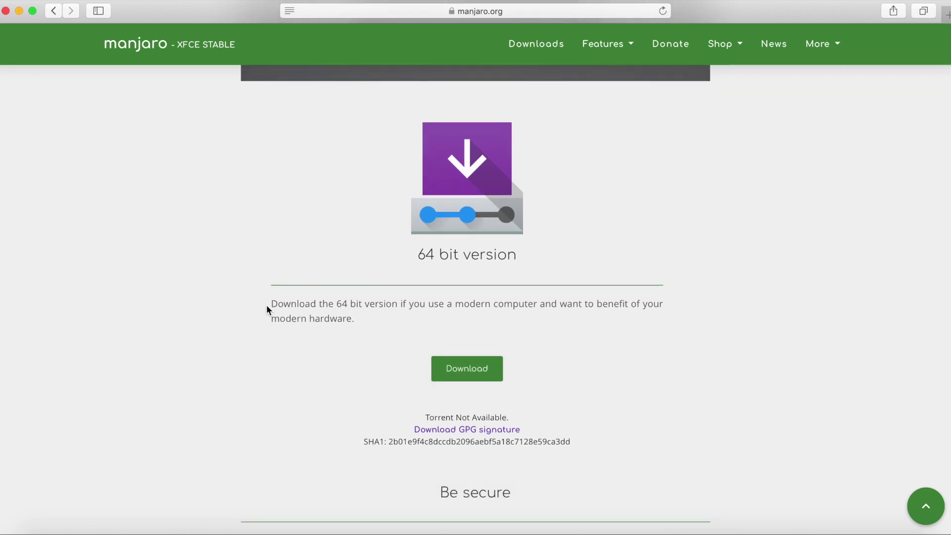
pyautogui.moveTo(266, 305); pyautogui.dragTo(416, 320)
pyautogui.scroll(-1, 415, 319)
pyautogui.click(460, 335)
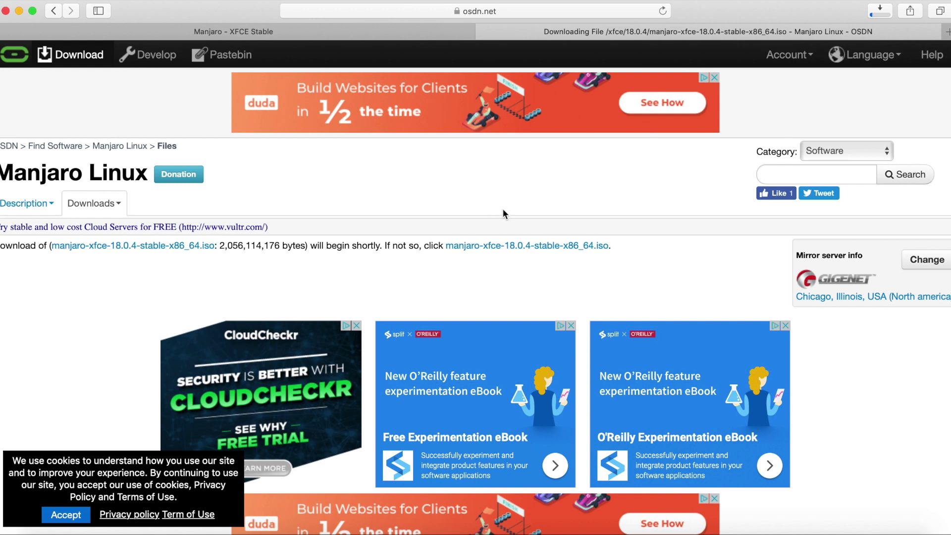
# Step: Check the manjaro-xfce-18.0.4-stable-x86_64.iso download progress in Safari
pyautogui.click(883, 14)
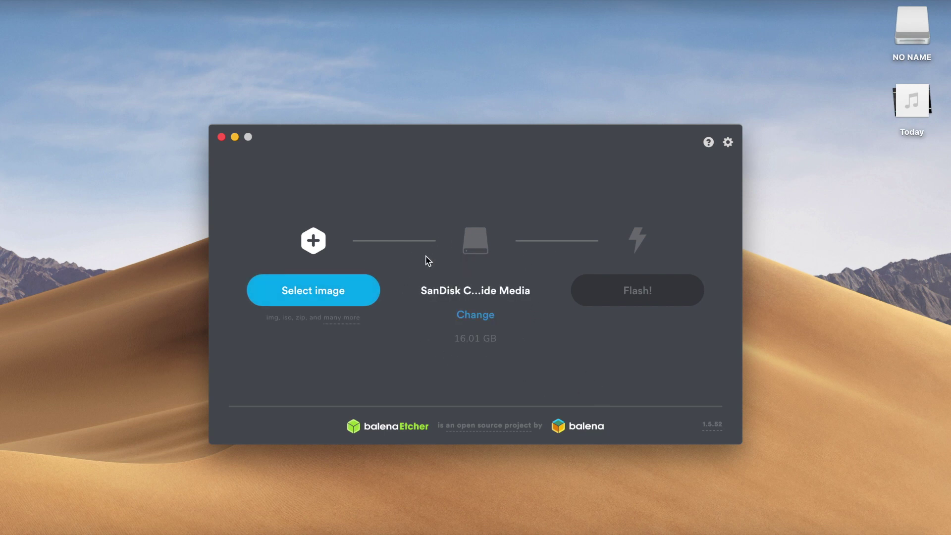
# Step: Load manjaro-xfce-18.0.4-stable-x86_64.iso from Downloads as balenaEtcher's image
pyautogui.click(318, 290)
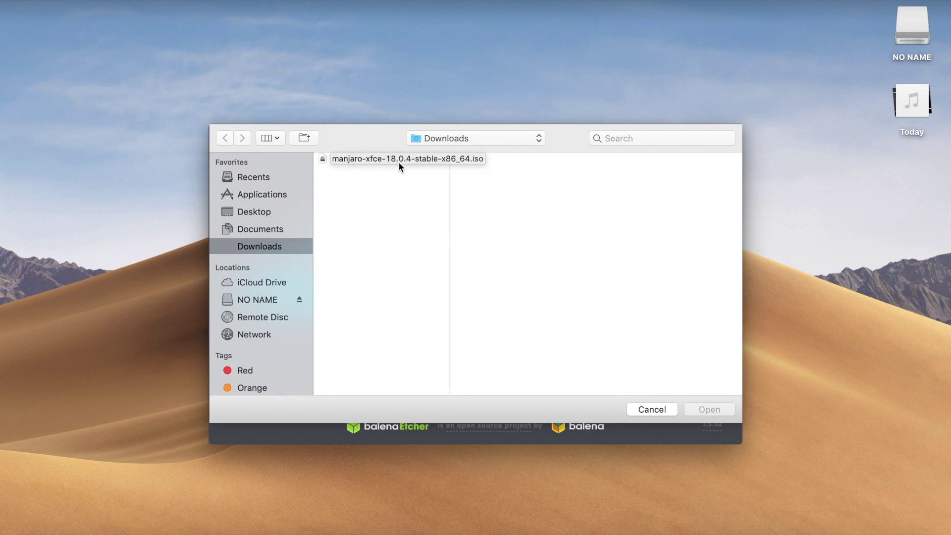
pyautogui.click(399, 162)
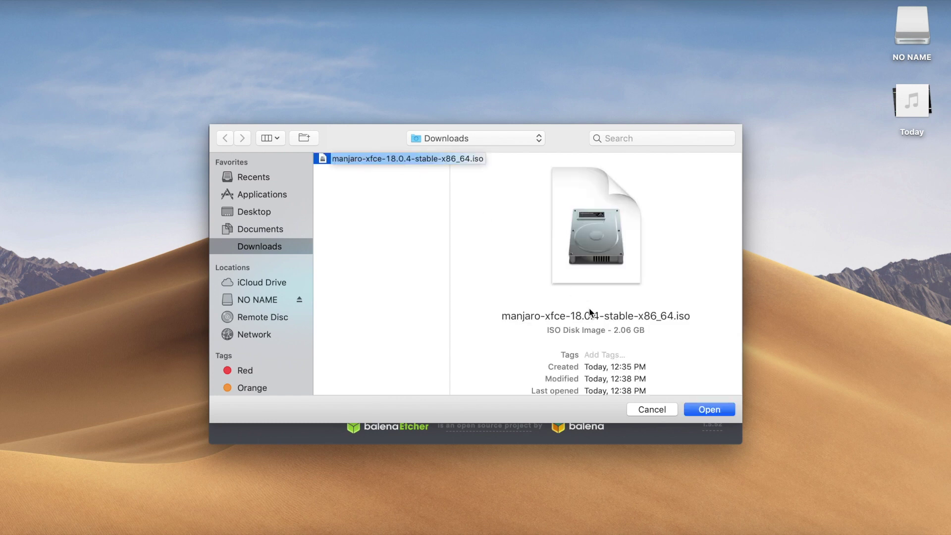
pyautogui.click(729, 414)
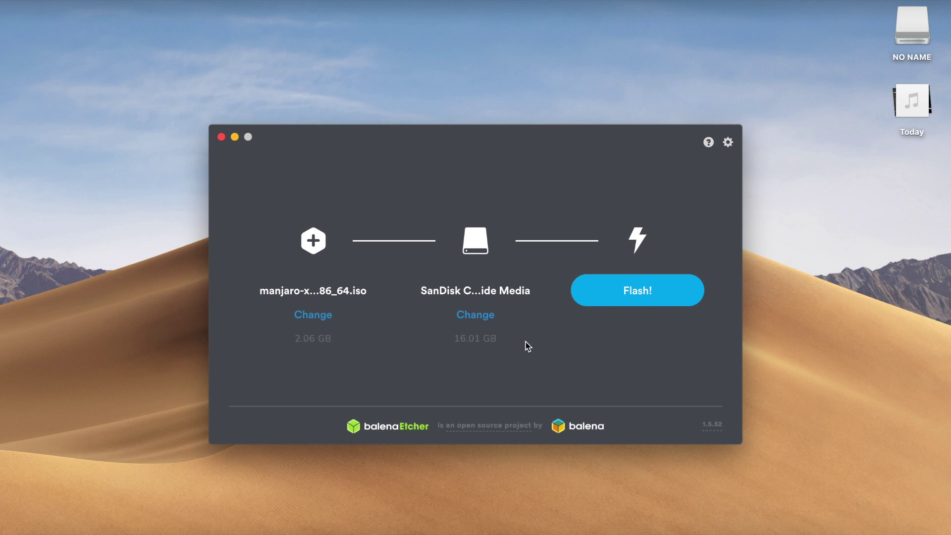
# Step: Flash the Manjaro XFCE ISO onto the 16.01 GB SanDisk USB drive
pyautogui.click(660, 298)
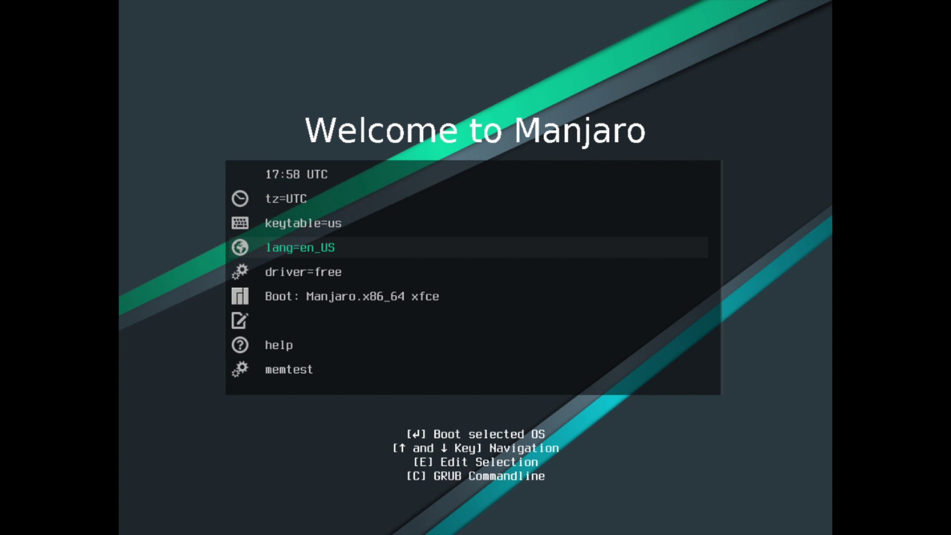
pyautogui.press('Up')
pyautogui.press('Up')
pyautogui.press('Up')
pyautogui.press('Down')
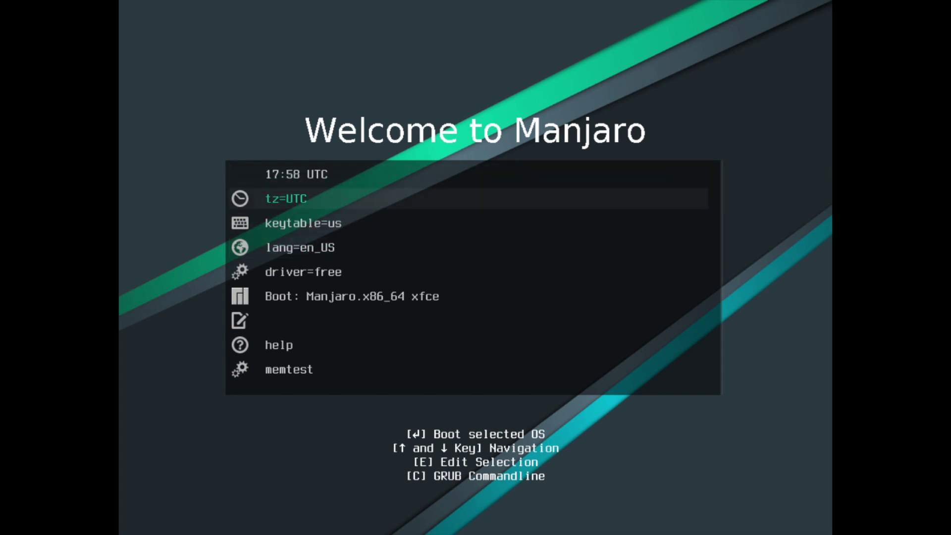
pyautogui.press('Down')
pyautogui.press('Down')
pyautogui.press('Up')
pyautogui.press('Up')
pyautogui.press('Down')
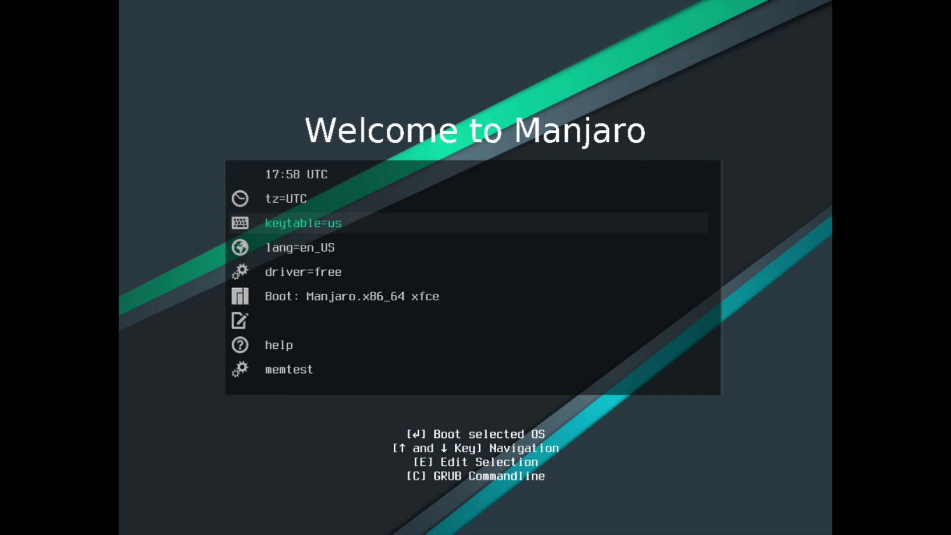
pyautogui.press('Down')
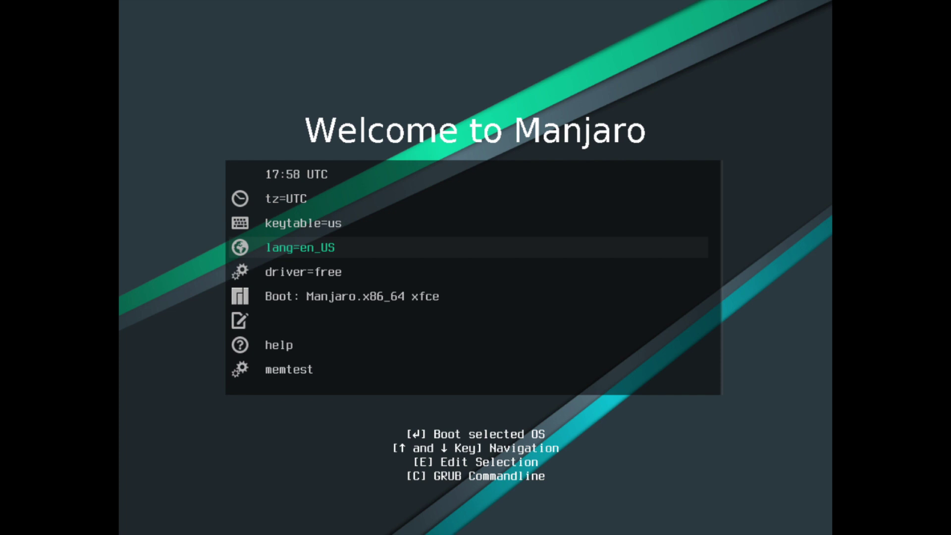
pyautogui.press('Down')
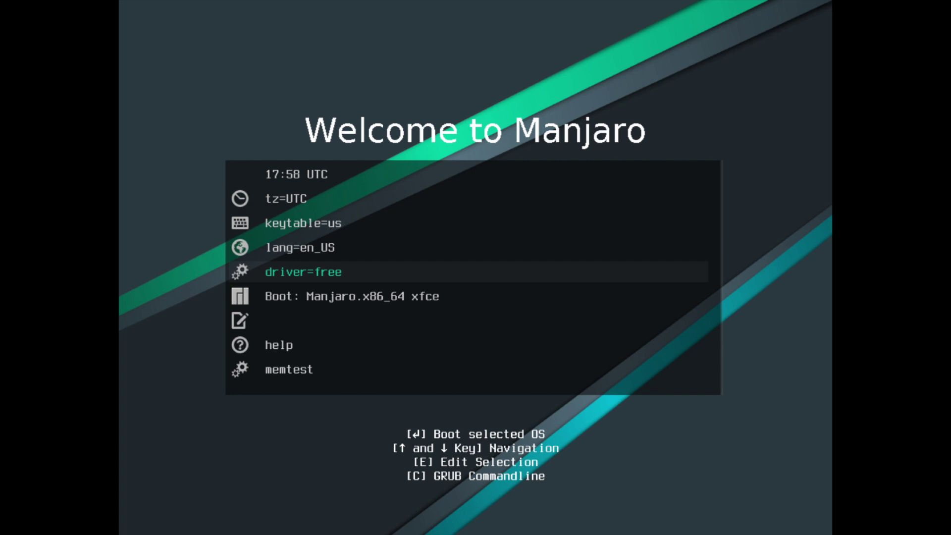
pyautogui.press('Return')
pyautogui.press('Down')
pyautogui.press('Down')
pyautogui.press('Up')
pyautogui.press('Return')
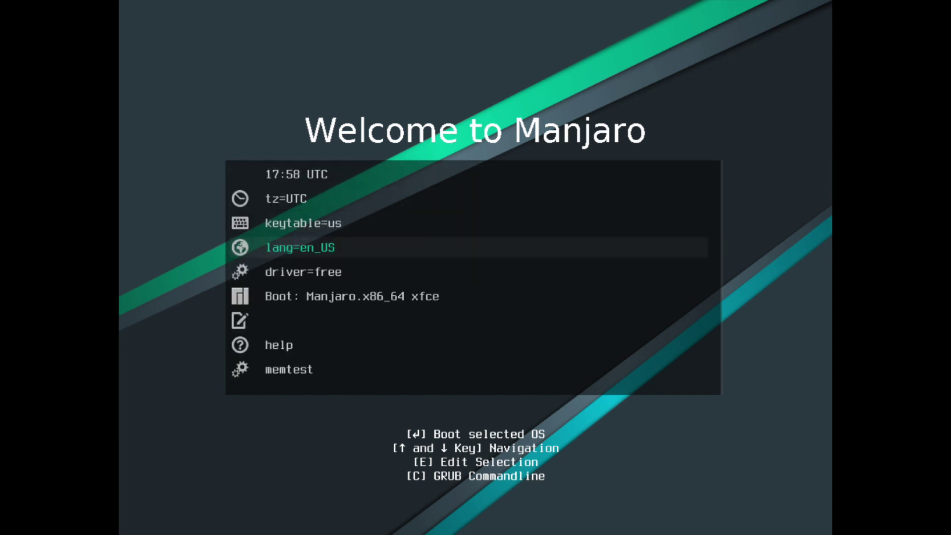
pyautogui.press('Down')
pyautogui.press('Down')
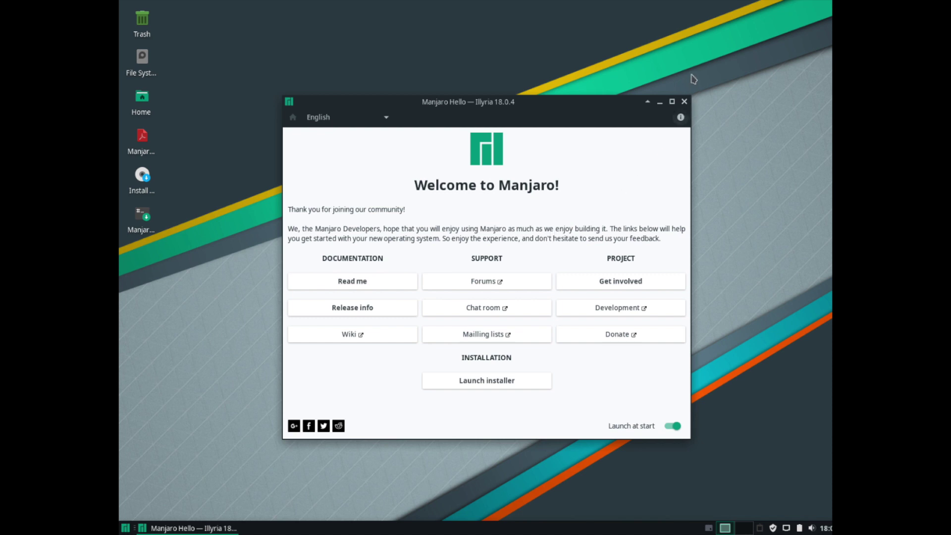
# Step: Close Manjaro Hello, launch Install Manjaro Linux, and continue past its welcome page
pyautogui.click(684, 101)
pyautogui.click(140, 193)
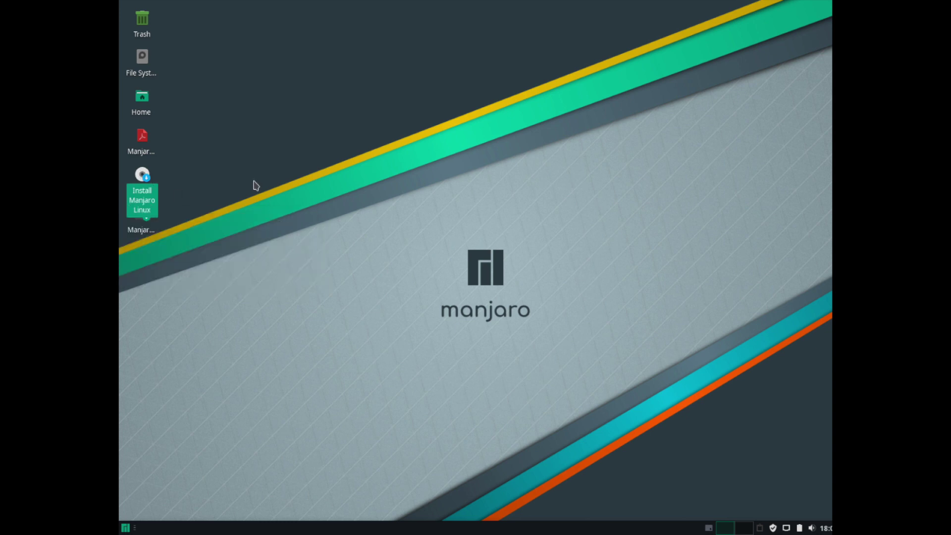
pyautogui.doubleClick(142, 175)
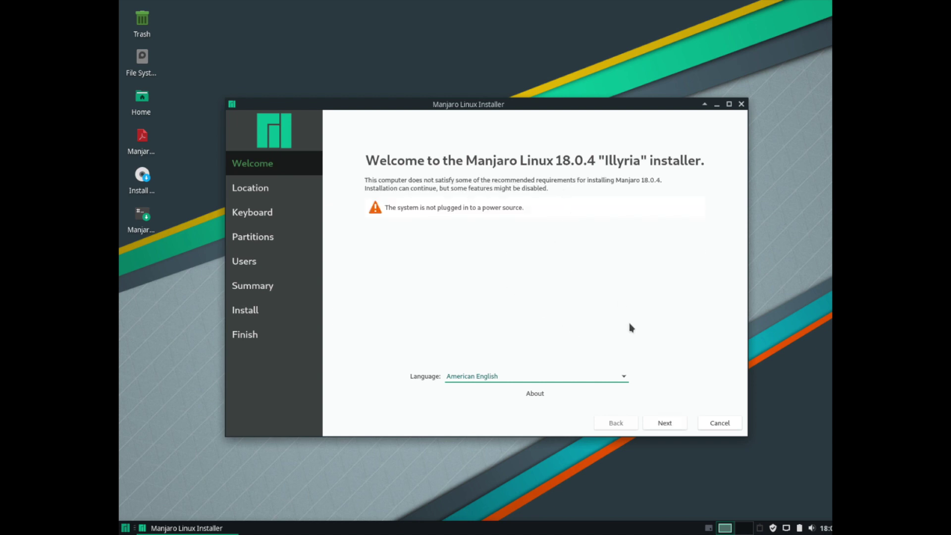
pyautogui.click(665, 424)
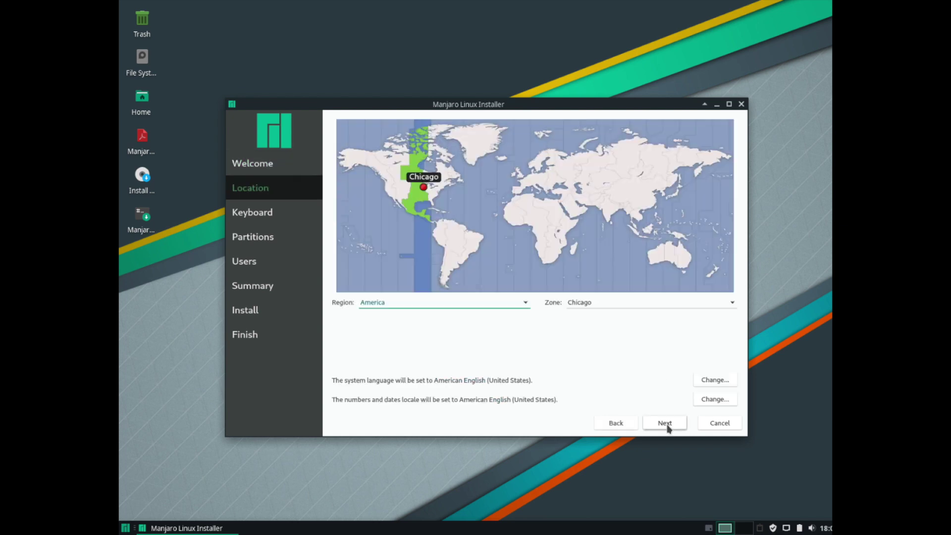
# Step: Set the time zone to America / Tijuana on the map and continue to Keyboard
pyautogui.click(390, 198)
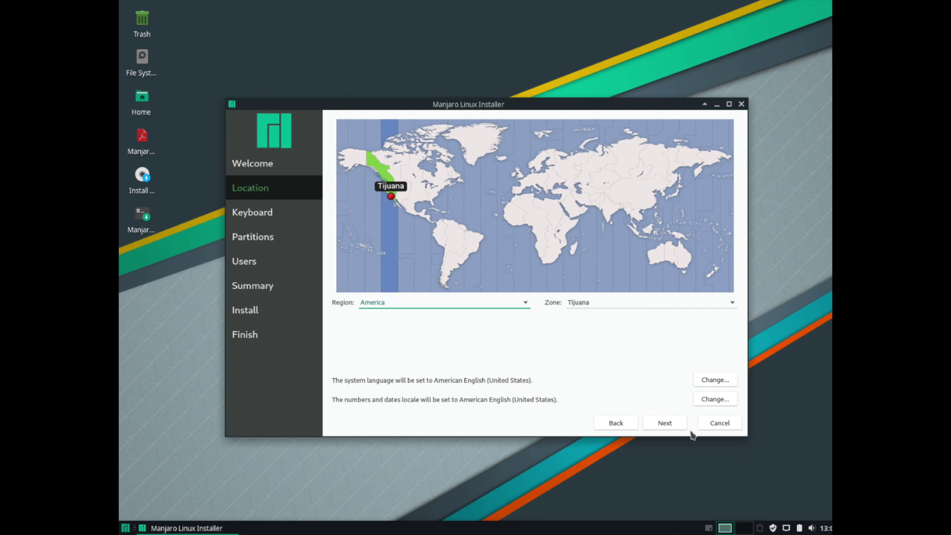
pyautogui.click(665, 424)
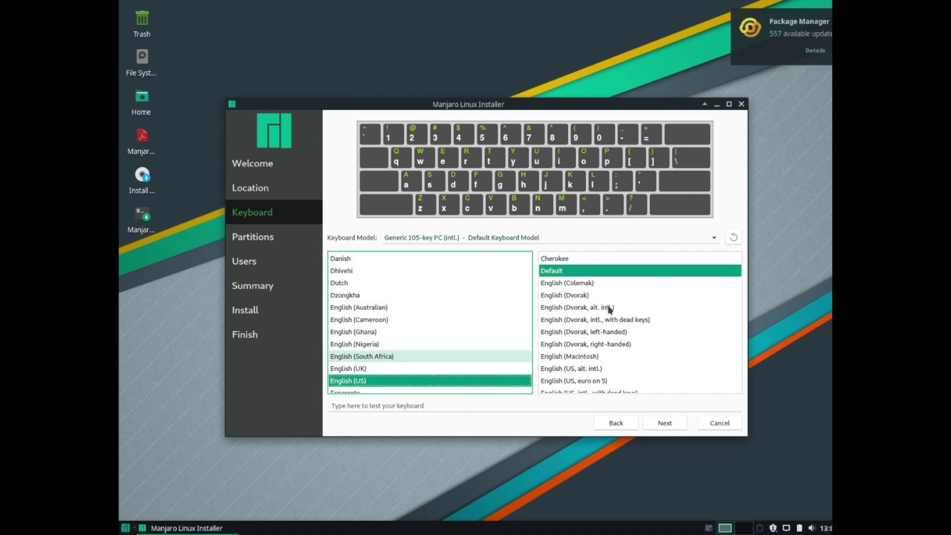
# Step: Keep the English (US) Default keyboard layout and continue to Partitions
pyautogui.click(660, 424)
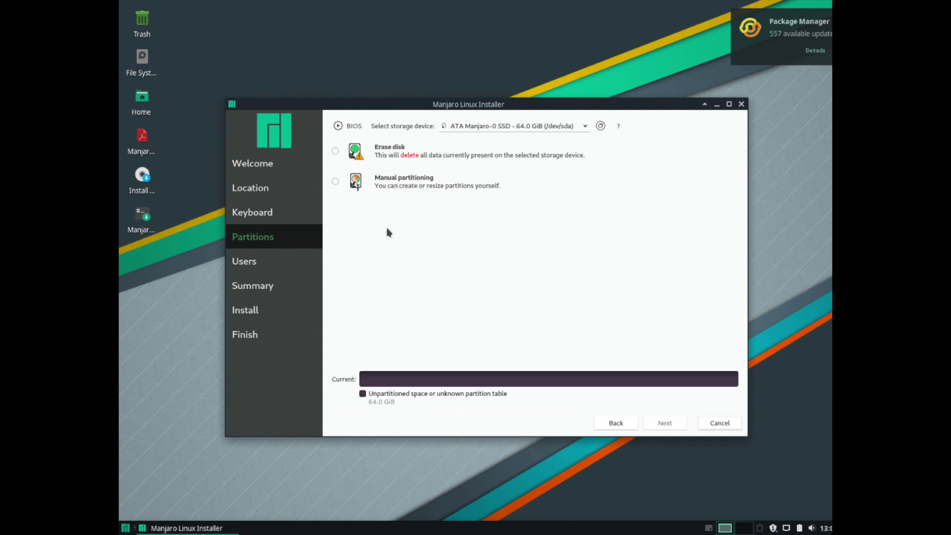
# Step: Choose Erase disk with No Swap for a 64 GiB ext4 partition and continue
pyautogui.click(335, 151)
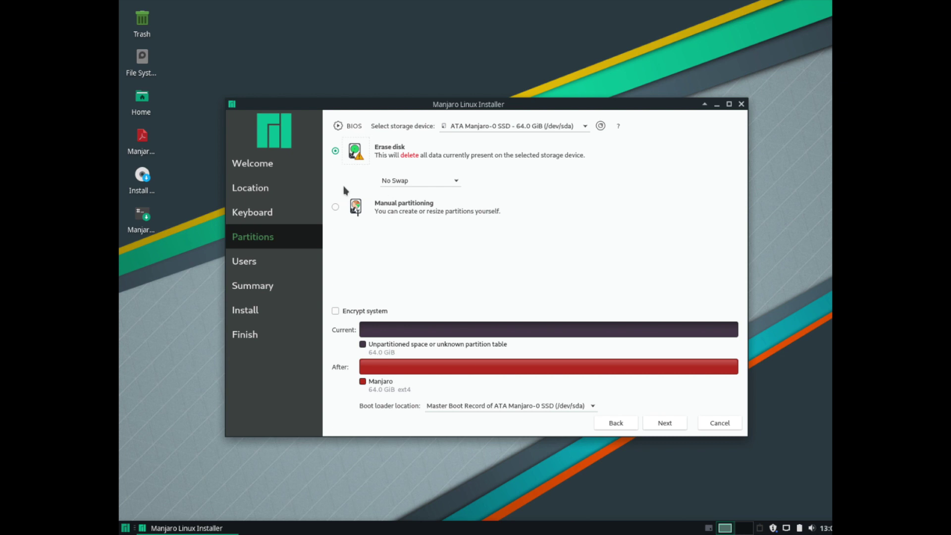
pyautogui.click(450, 181)
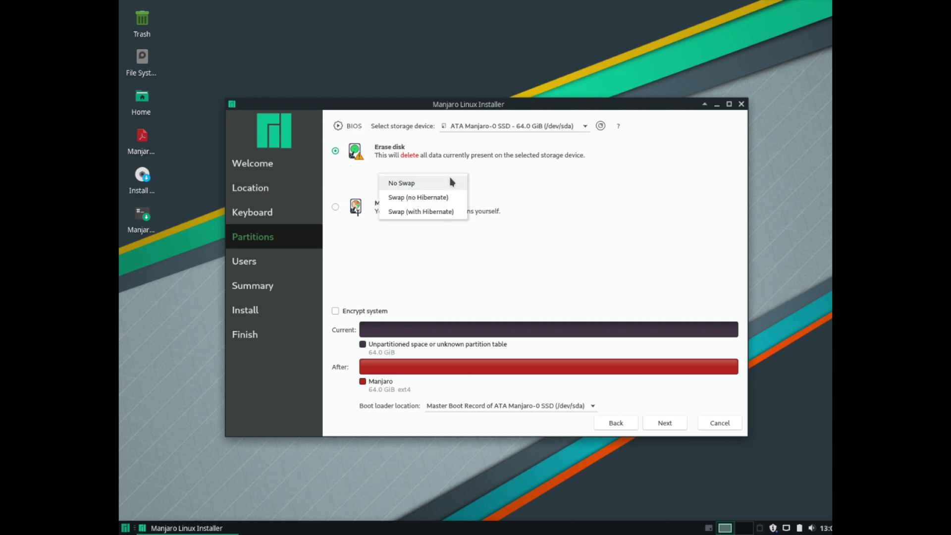
pyautogui.click(495, 176)
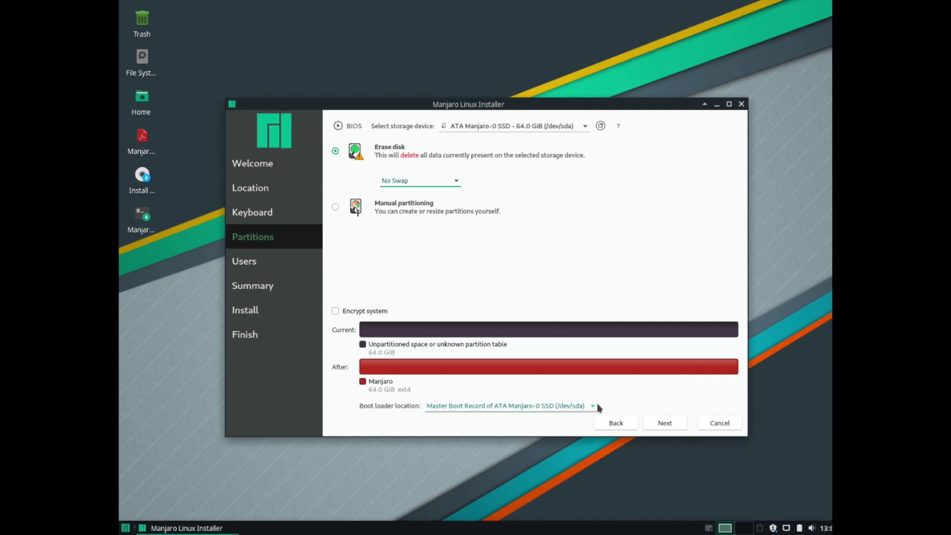
pyautogui.click(663, 424)
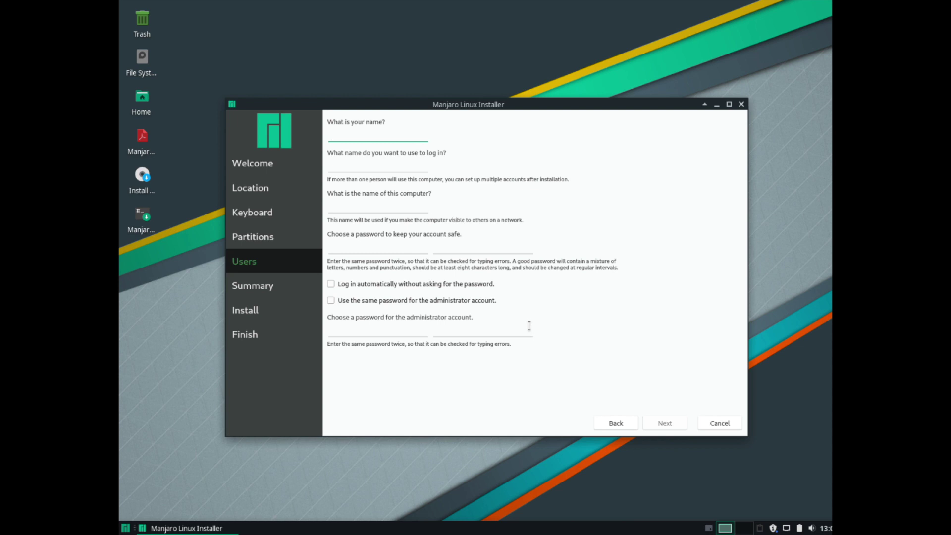
# Step: Enter the user's name and check the auto-filled login and computer names
pyautogui.write('savvynik')
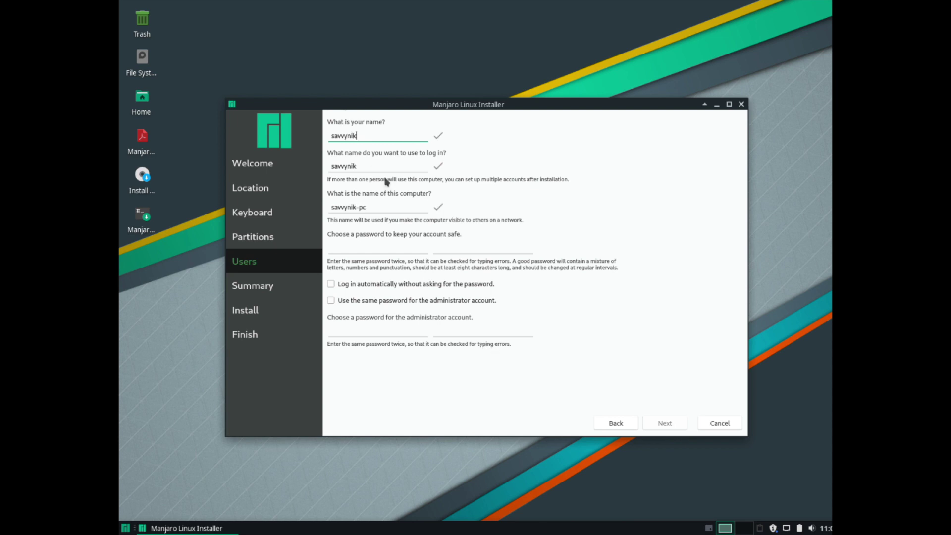
pyautogui.doubleClick(387, 166)
pyautogui.click(396, 166)
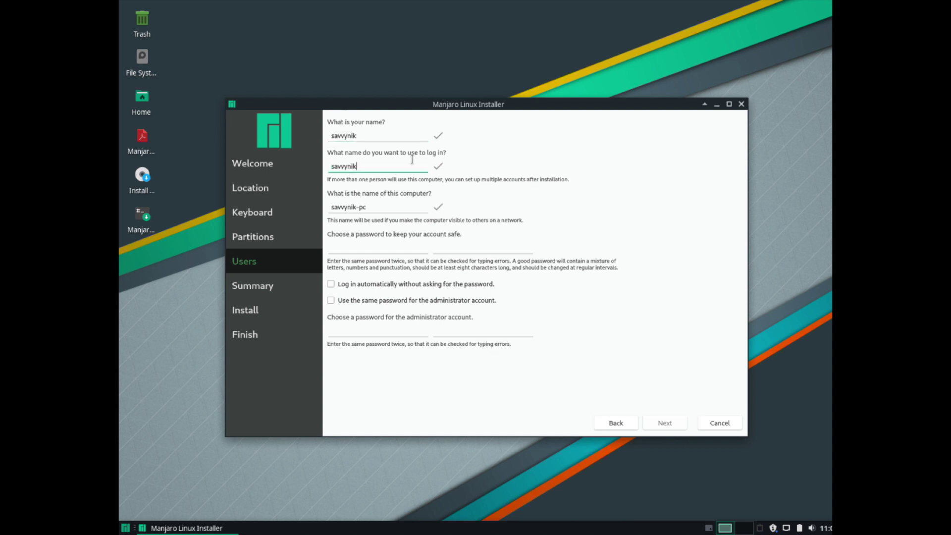
pyautogui.click(386, 206)
pyautogui.click(379, 166)
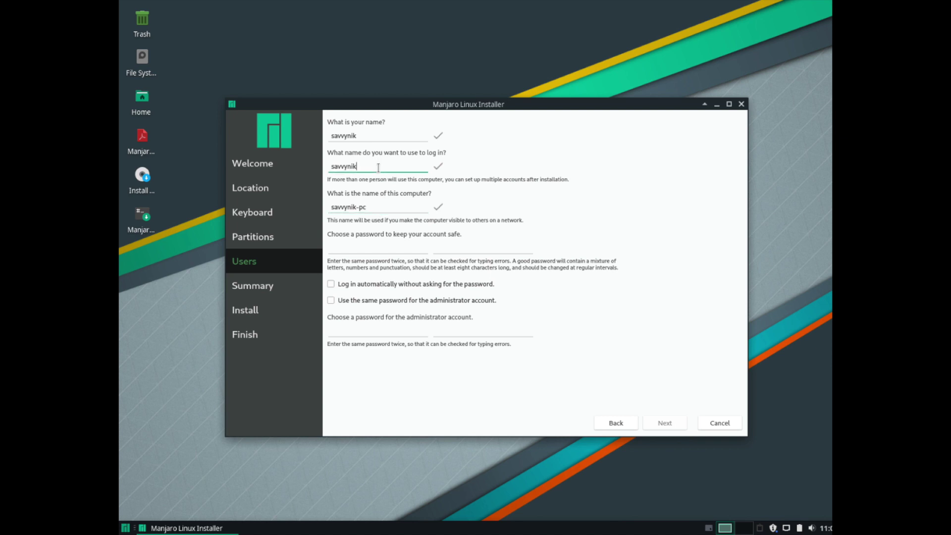
# Step: Enter and confirm the account password, then enable automatic login
pyautogui.click(392, 208)
pyautogui.click(399, 251)
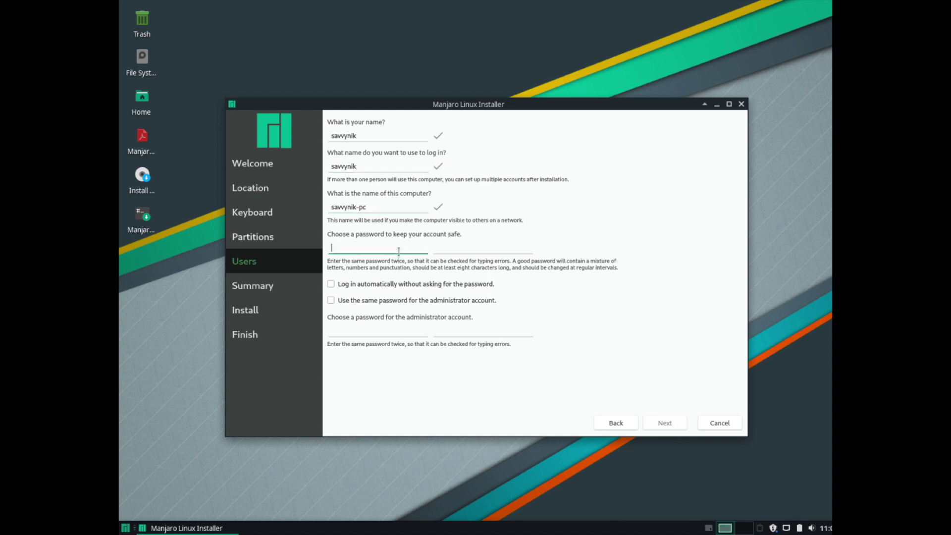
pyautogui.write('•••••••••')
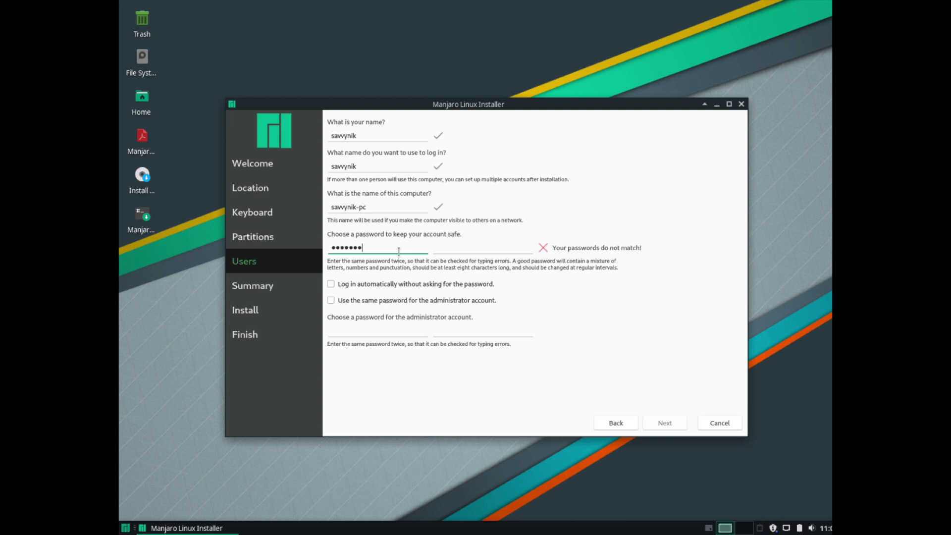
pyautogui.press('Tab')
pyautogui.write('•••••••••')
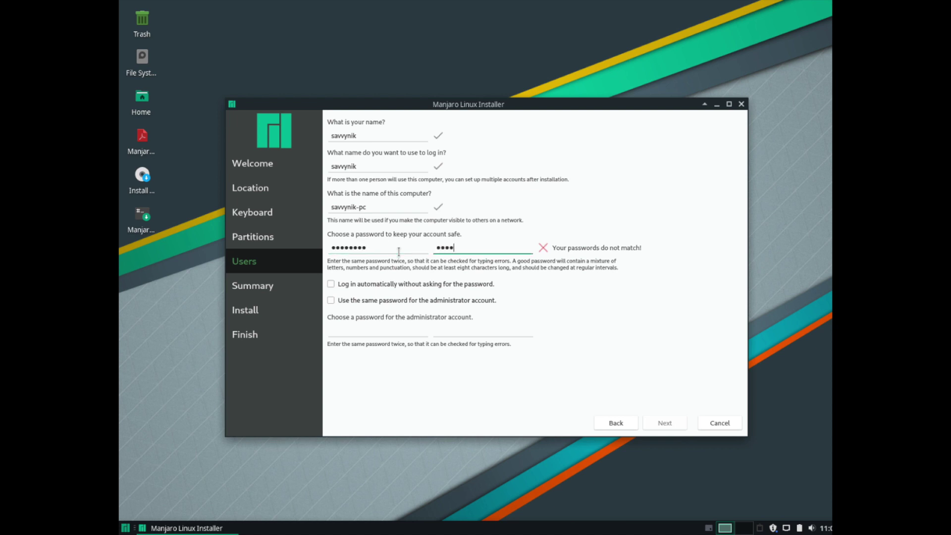
pyautogui.press('Tab')
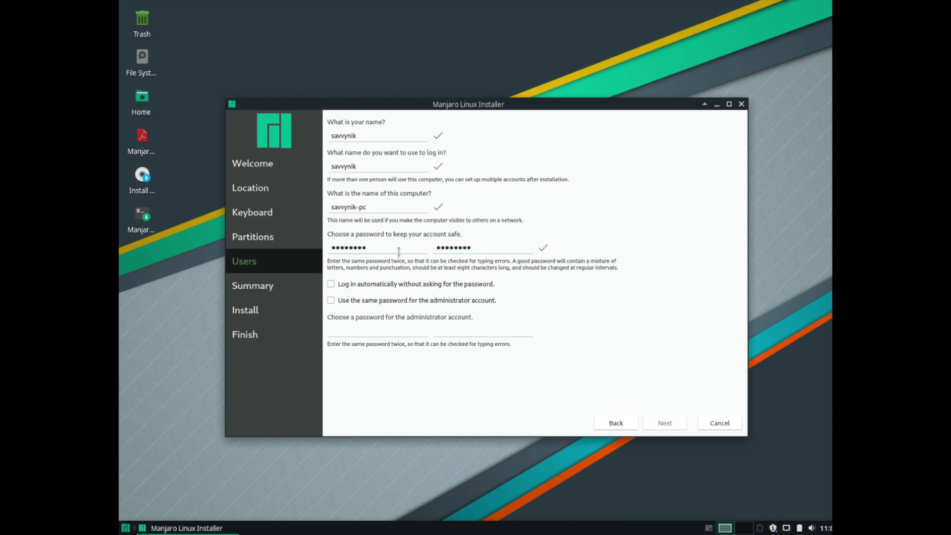
pyautogui.click(361, 285)
# Step: Enter and confirm the administrator password, then continue to the Summary
pyautogui.click(406, 331)
pyautogui.write('•••••••••')
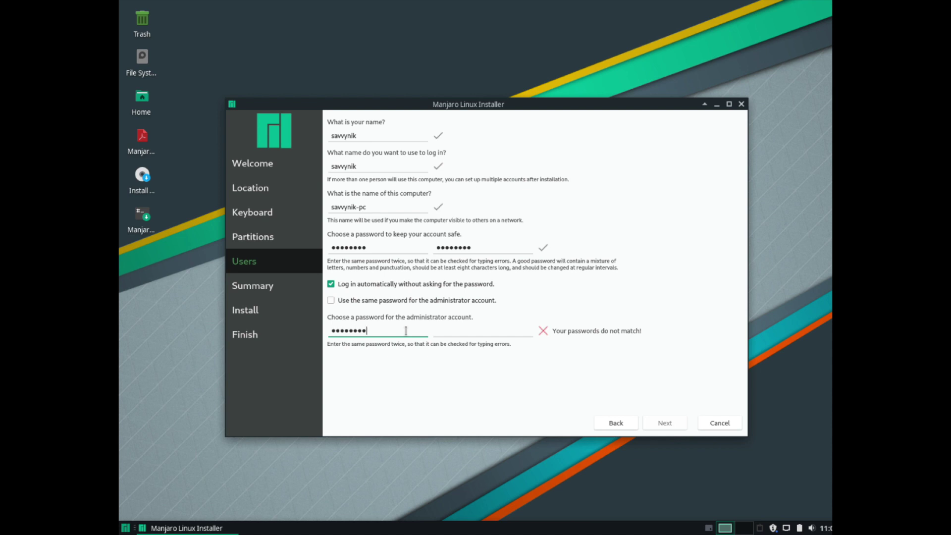
pyautogui.press('Tab')
pyautogui.write('•••••••••')
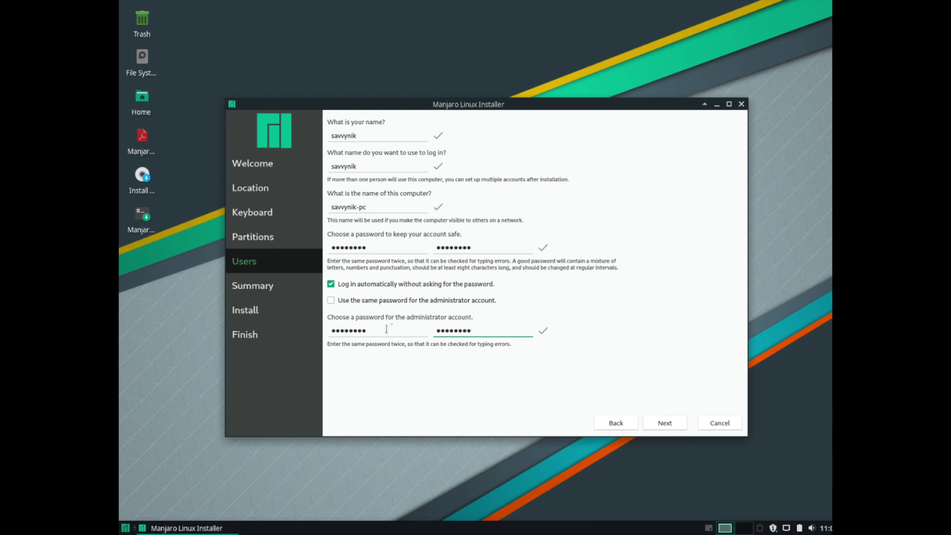
pyautogui.click(677, 425)
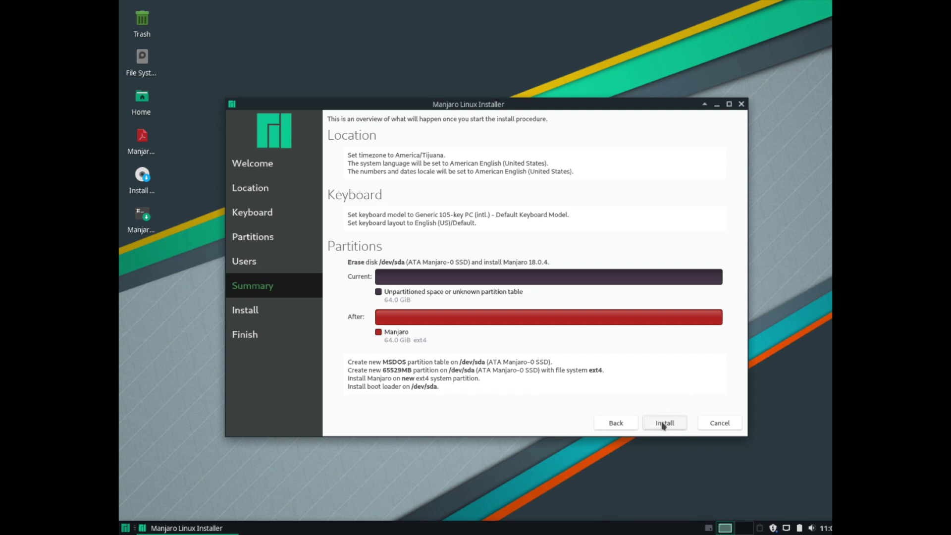
# Step: Start the installation from the Summary page and confirm erasing the disk to install now
pyautogui.click(664, 424)
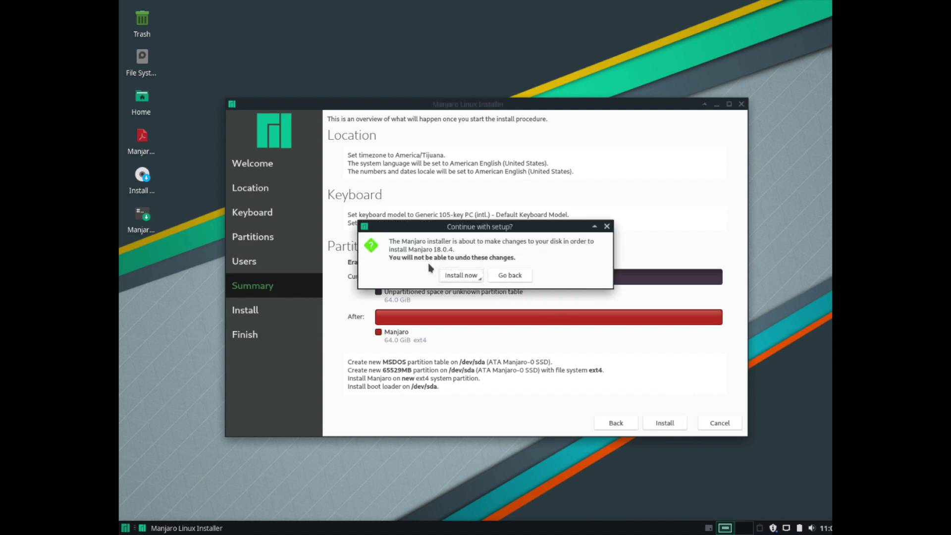
pyautogui.click(471, 276)
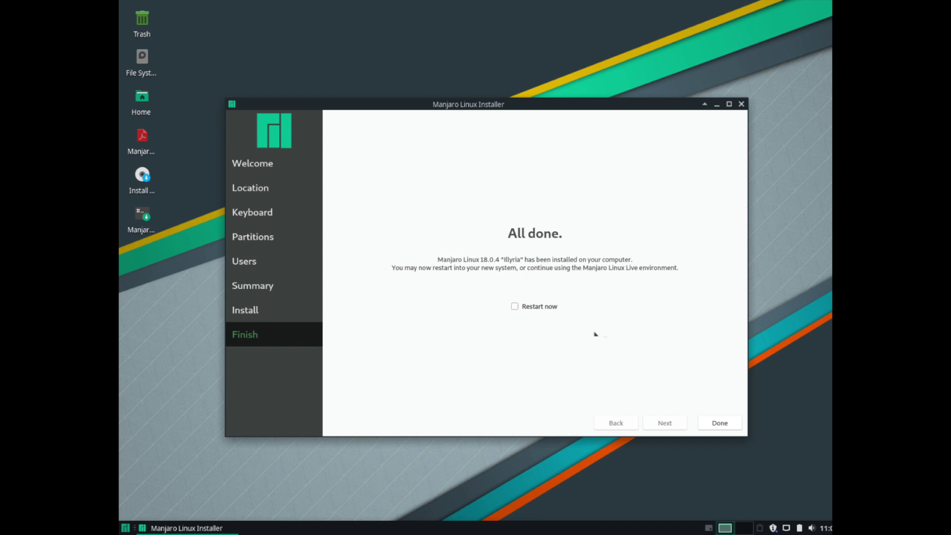
# Step: Once installation finishes, tick Restart now and finish the installer with Done
pyautogui.click(515, 307)
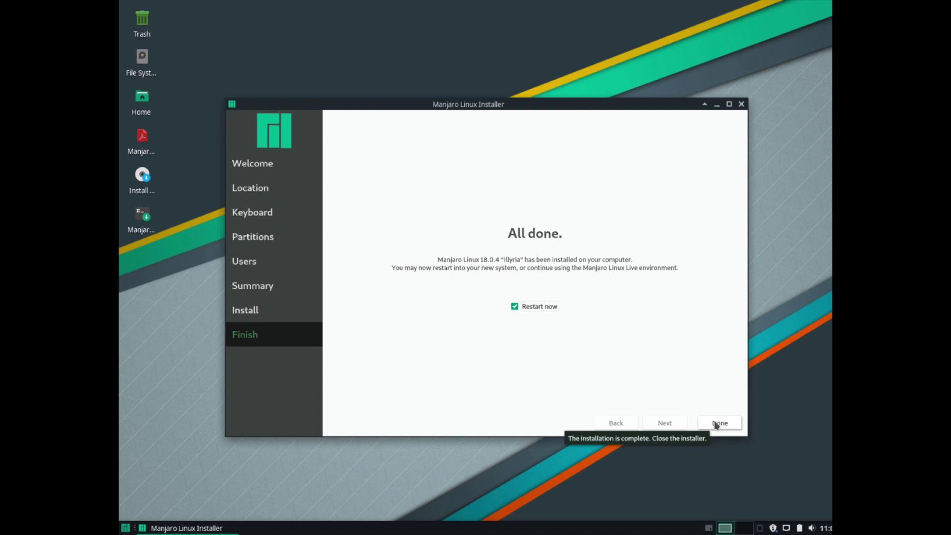
pyautogui.click(716, 424)
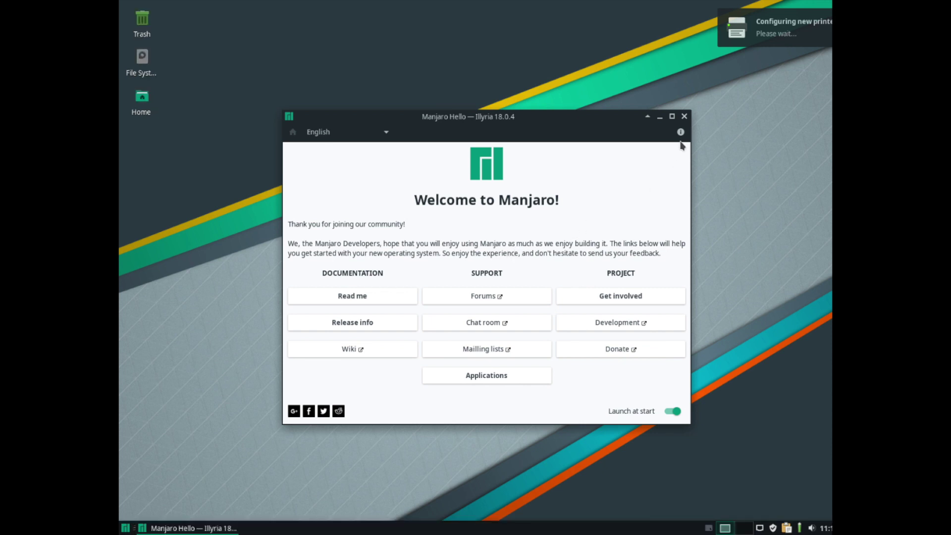
# Step: Close the Manjaro Hello welcome window, leaving the bare XFCE desktop
pyautogui.click(683, 116)
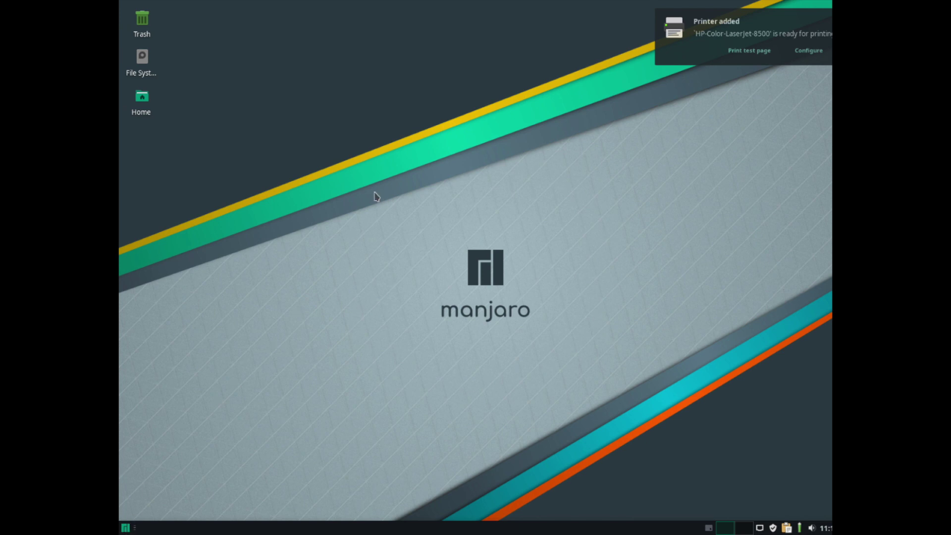
pyautogui.moveTo(377, 193); pyautogui.dragTo(469, 262)
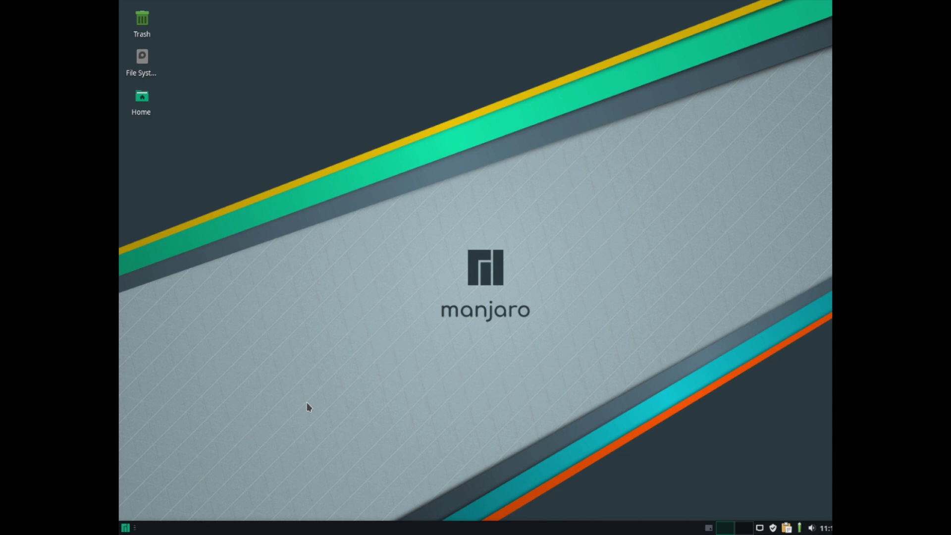
pyautogui.click(126, 528)
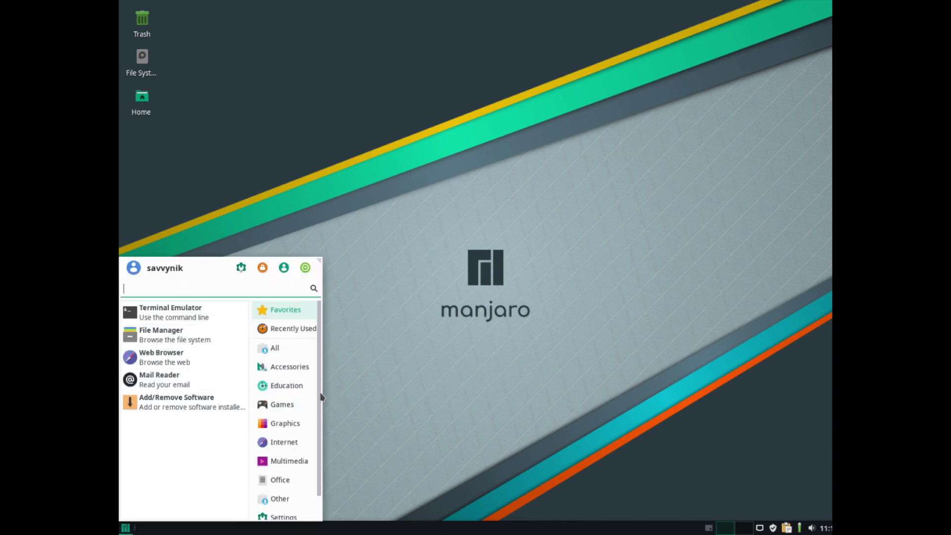
pyautogui.scroll(-1, 304, 399)
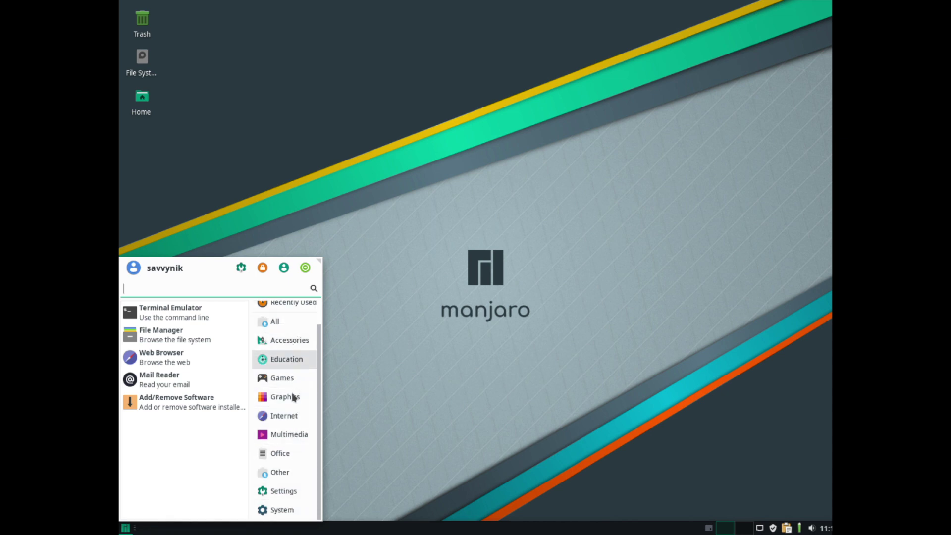
pyautogui.click(287, 380)
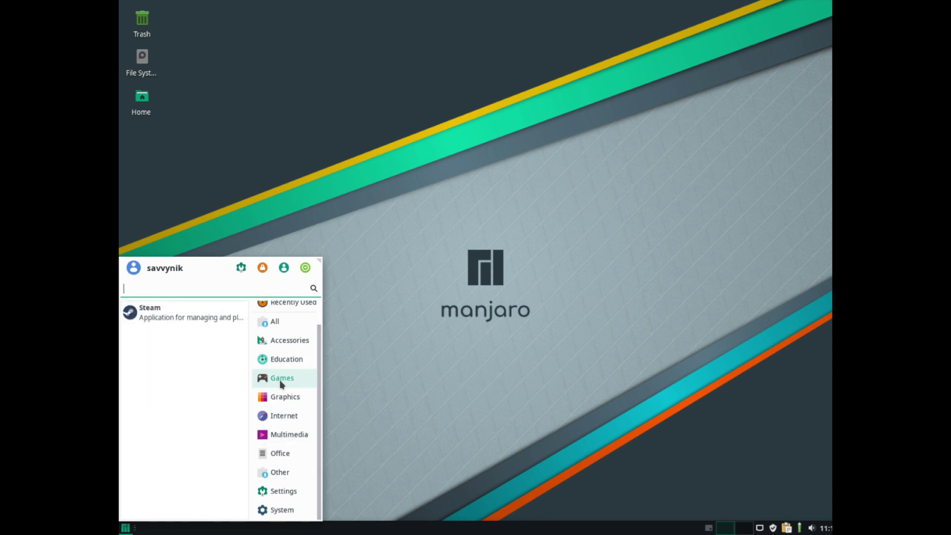
pyautogui.scroll(1, 284, 382)
pyautogui.click(288, 338)
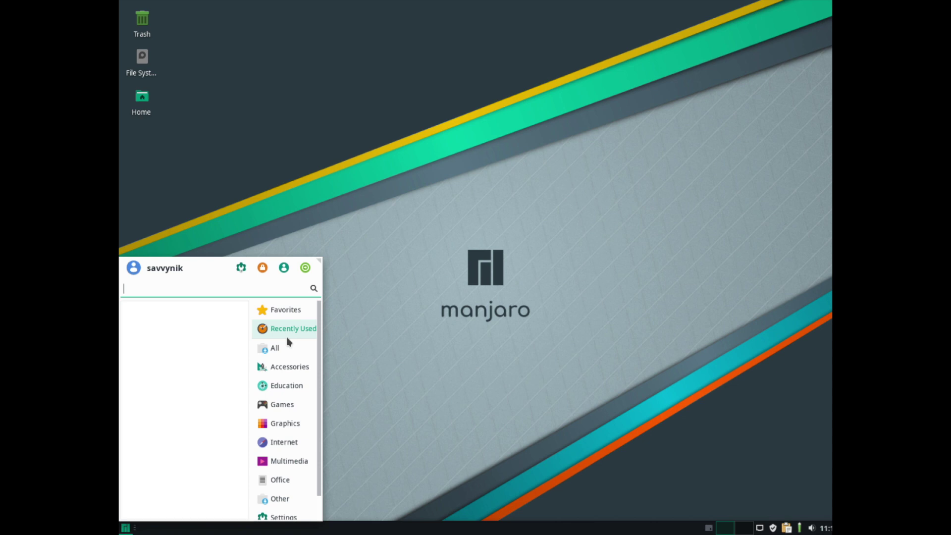
pyautogui.click(278, 349)
pyautogui.scroll(-10, 204, 343)
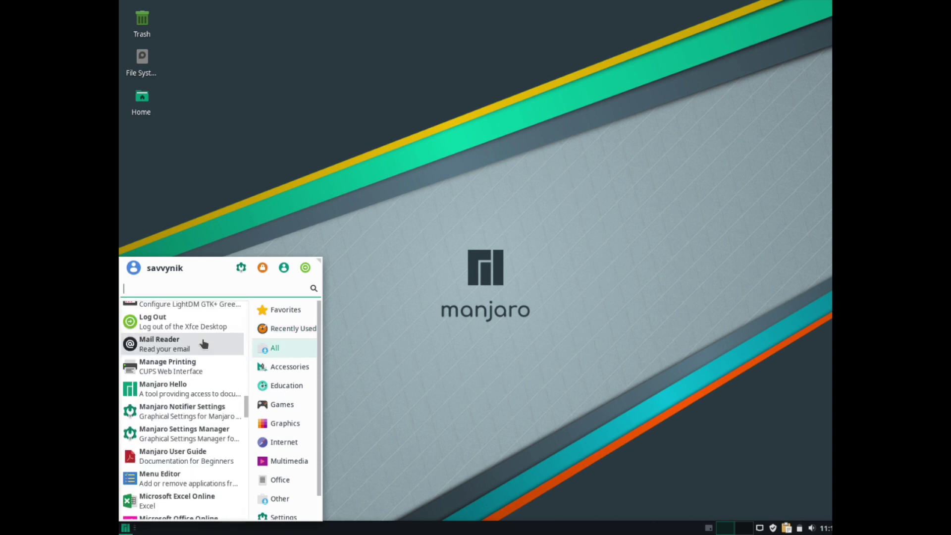
pyautogui.scroll(-6, 203, 344)
pyautogui.scroll(1, 204, 344)
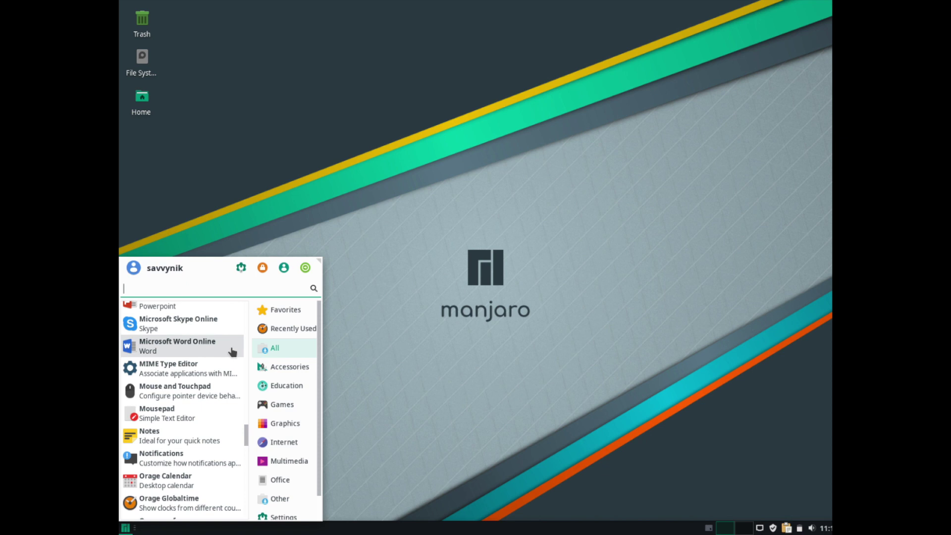
pyautogui.scroll(3, 232, 352)
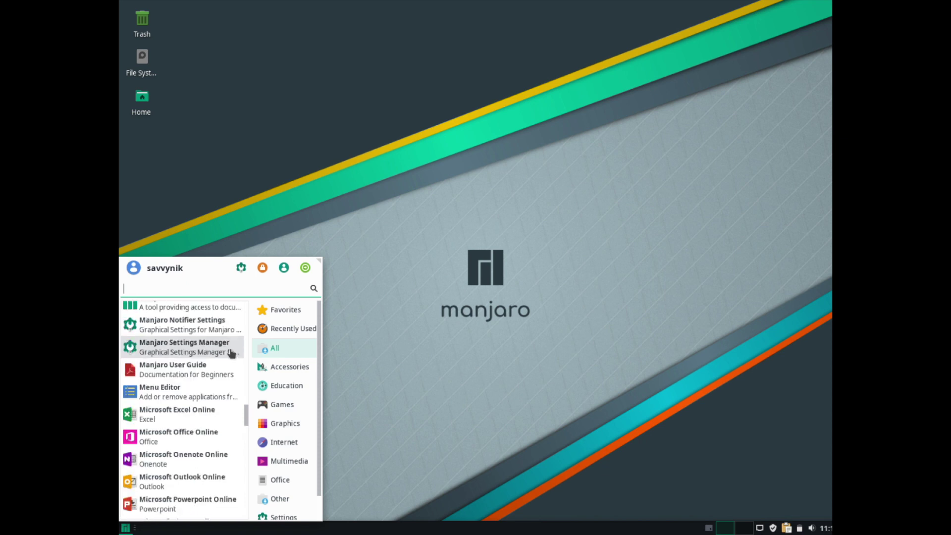
pyautogui.scroll(12, 233, 353)
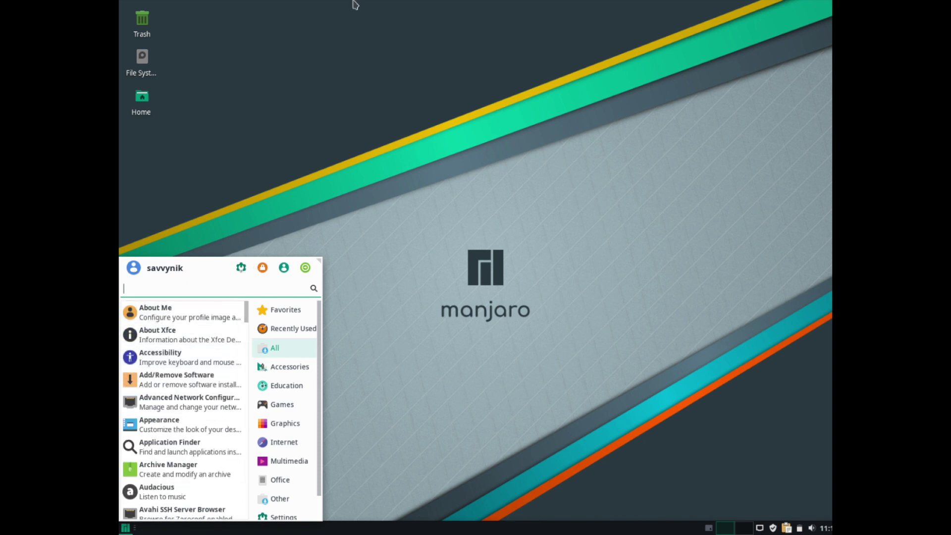
pyautogui.click(287, 122)
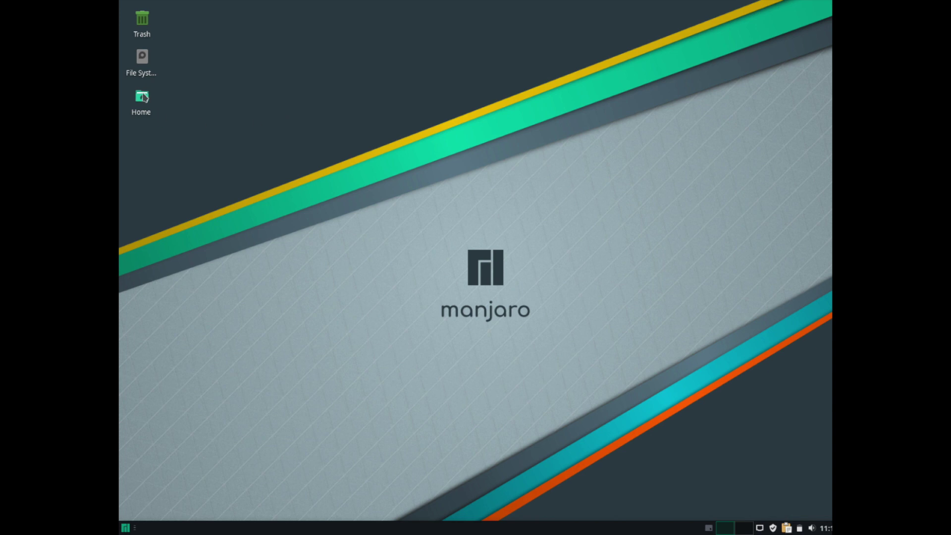
pyautogui.doubleClick(142, 57)
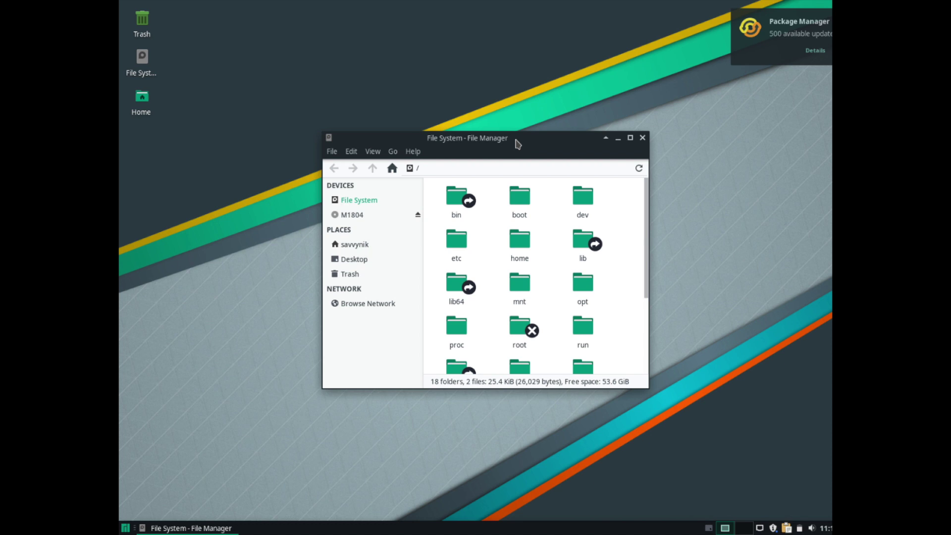
pyautogui.moveTo(517, 140); pyautogui.dragTo(431, 39)
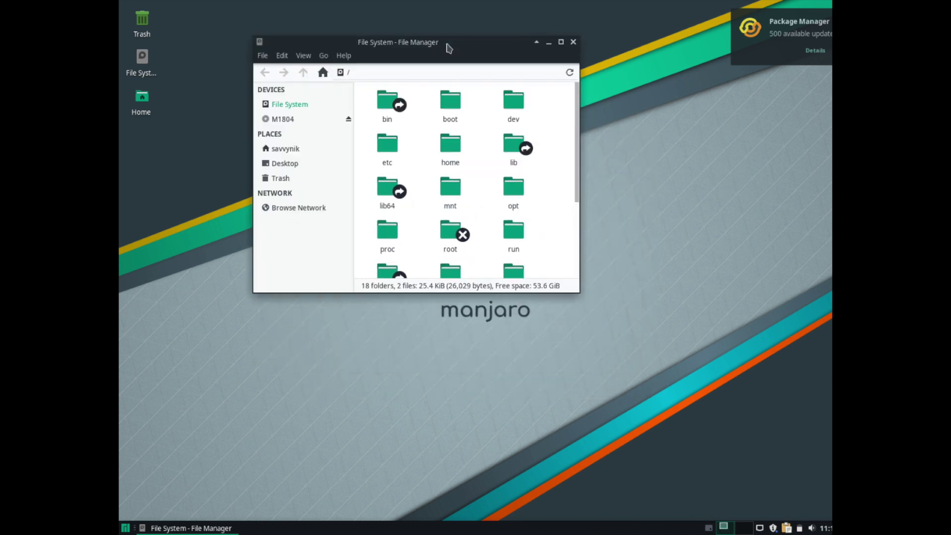
pyautogui.click(574, 43)
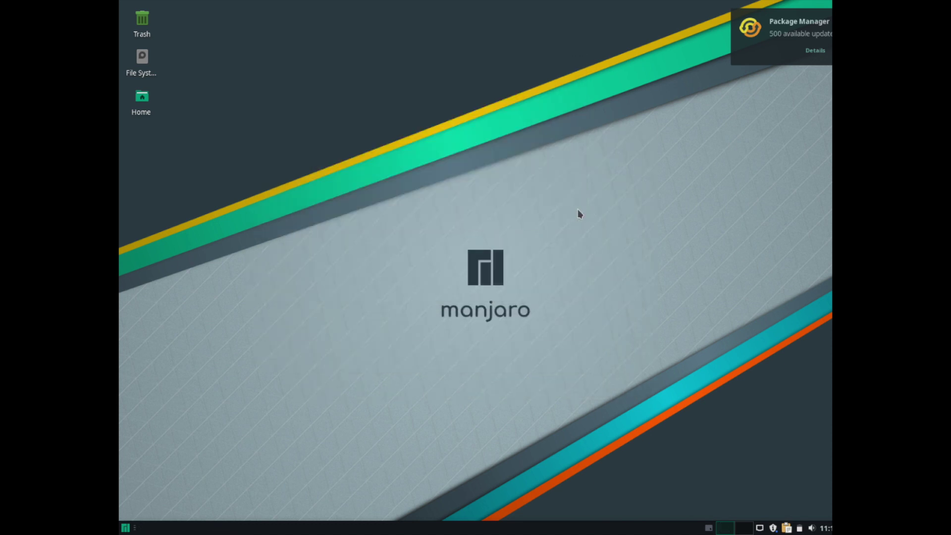